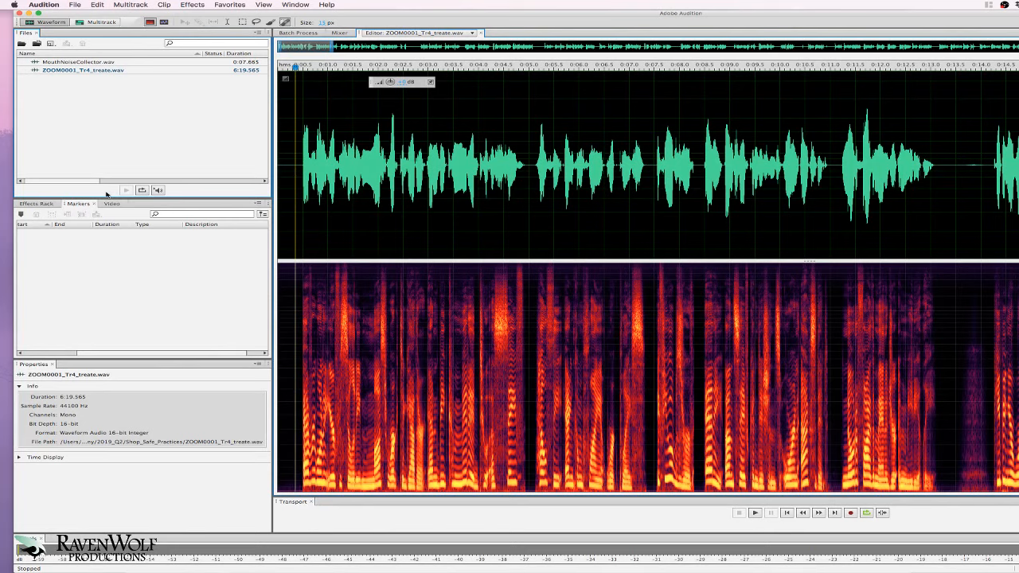
- Zoom into the first seconds and select the room tone from 0:00.4 back to the file start
left_click(307, 166)
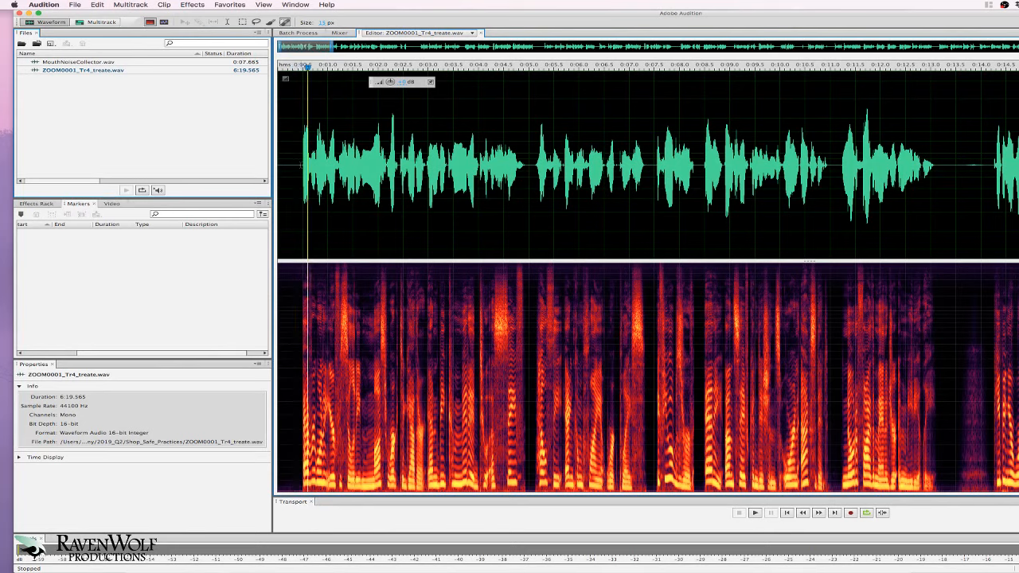
left_click(302, 166)
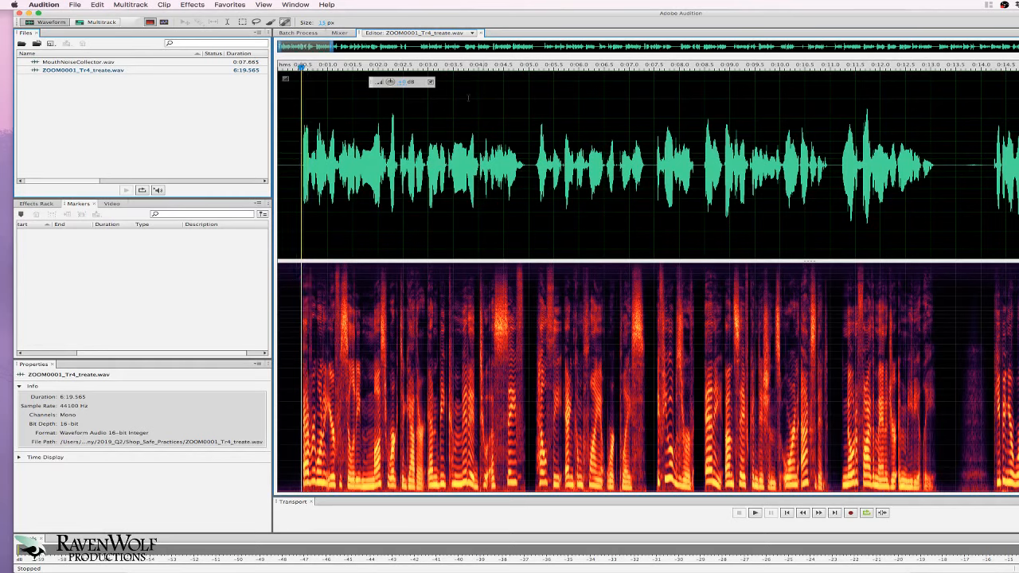
left_click_drag(329, 46, 311, 50)
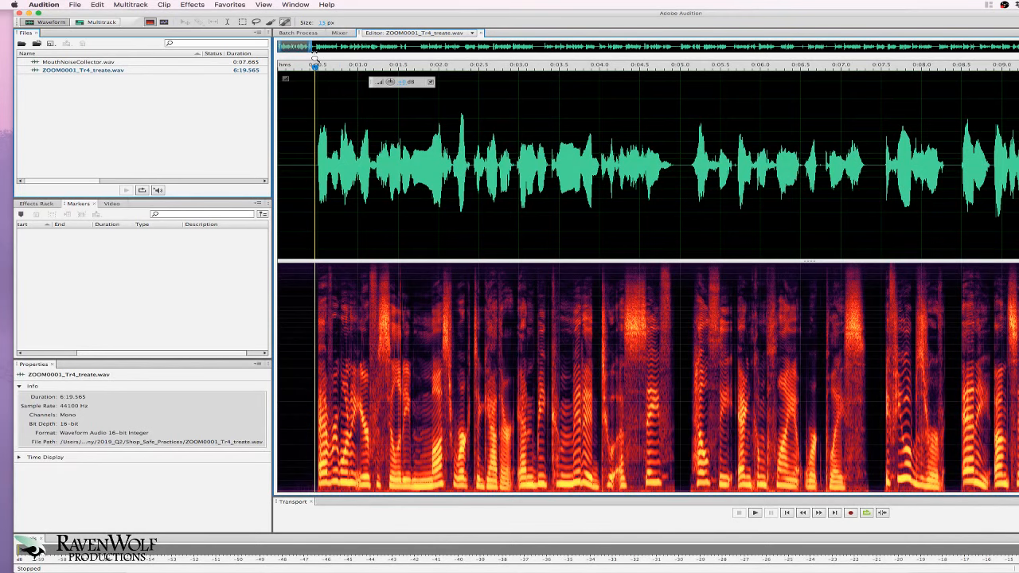
left_click_drag(312, 51, 296, 52)
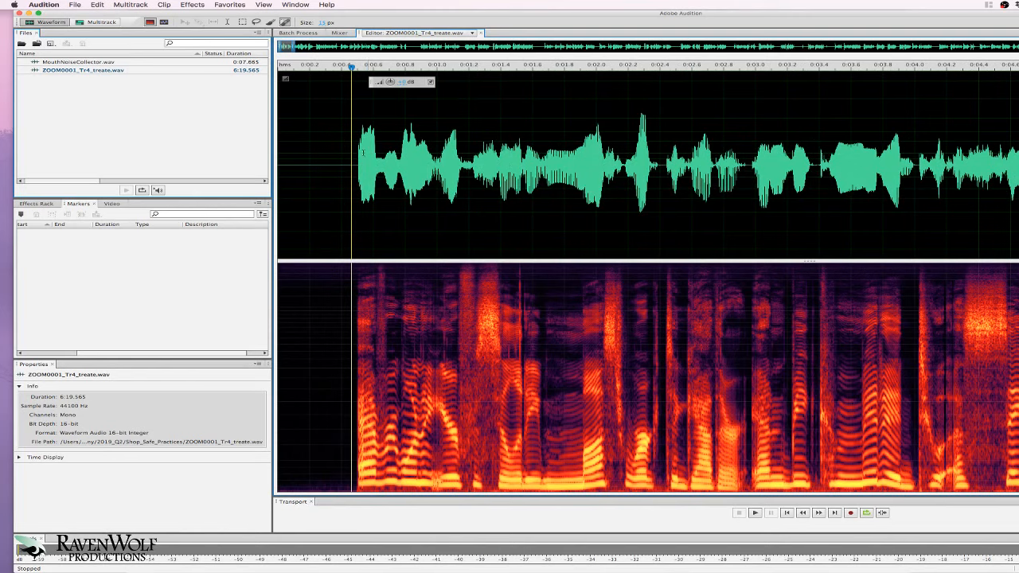
left_click_drag(335, 159, 237, 158)
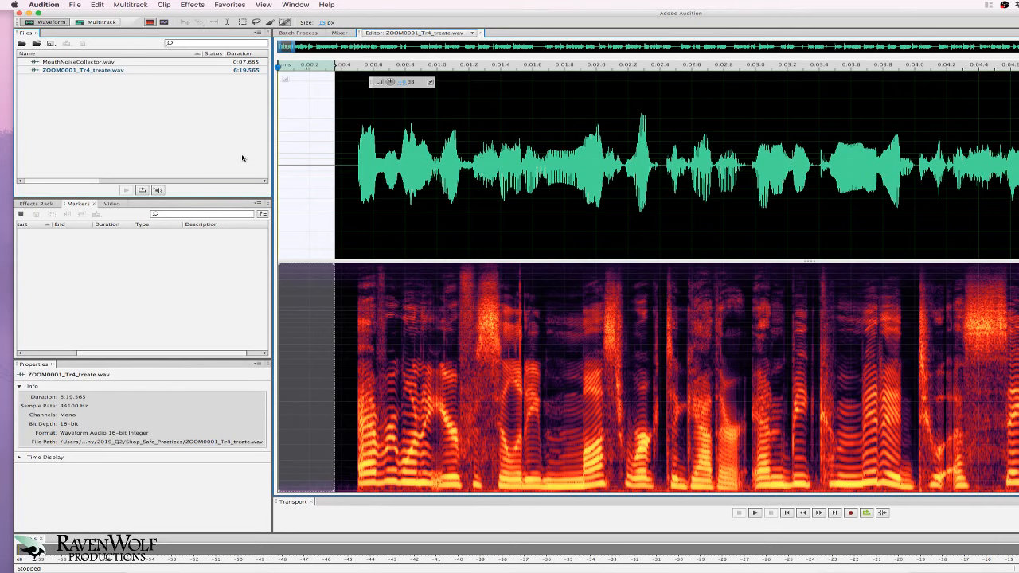
- Park the playhead near 0:00.5 and bring the passage around 0:16–0:20 into view
left_click(358, 162)
left_click(346, 162)
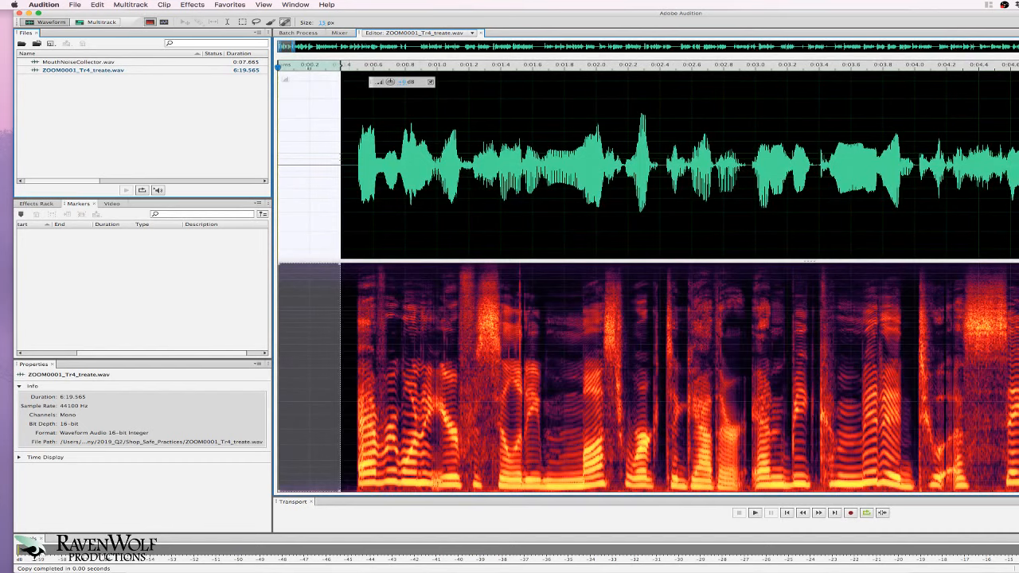
left_click_drag(288, 47, 332, 48)
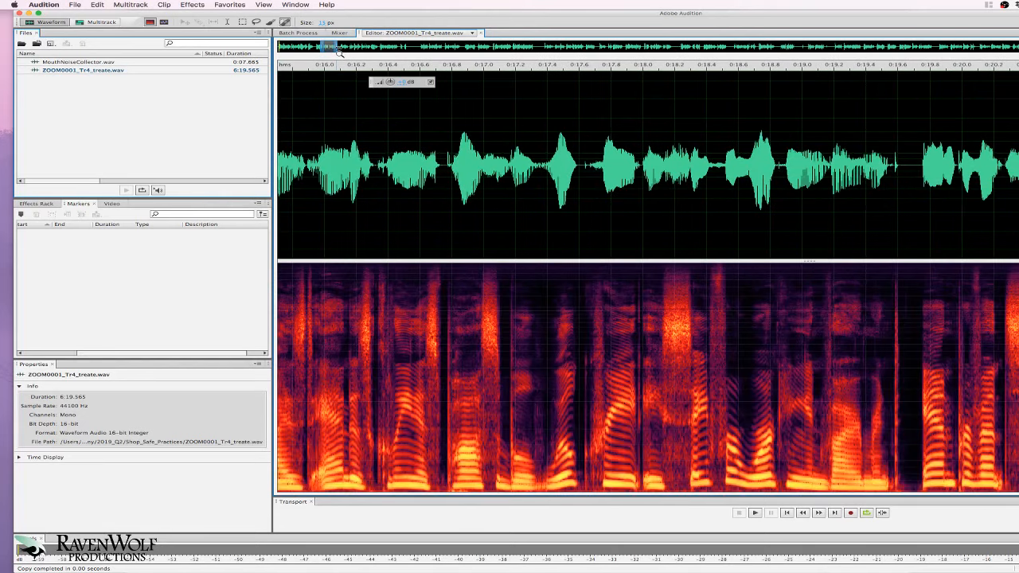
- Play the passage and delete the roughly 0.85 s pause before the phrase at 0:23
left_click_drag(401, 60, 423, 58)
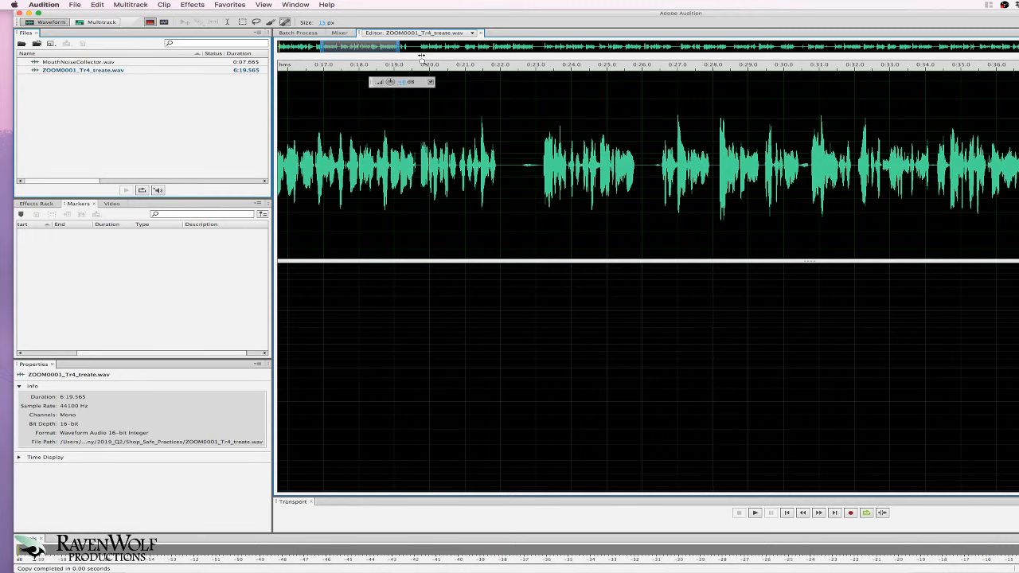
key("space")
key("space")
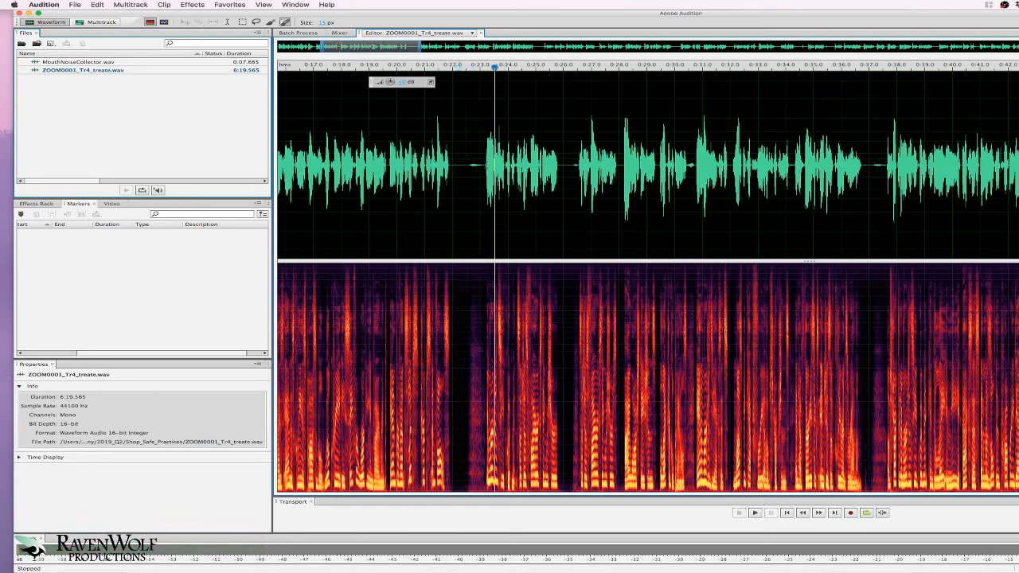
left_click_drag(486, 165, 463, 165)
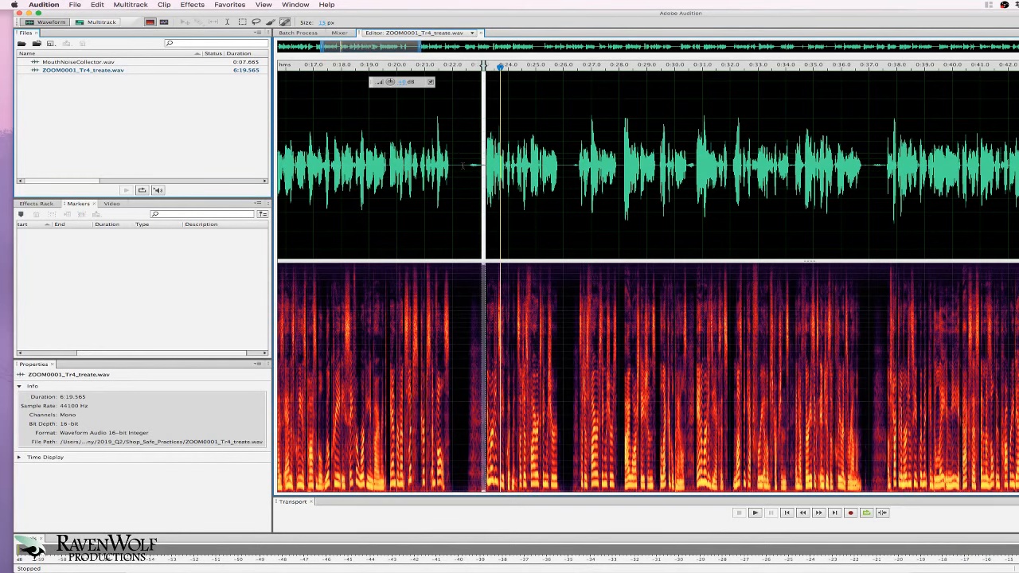
key("Delete")
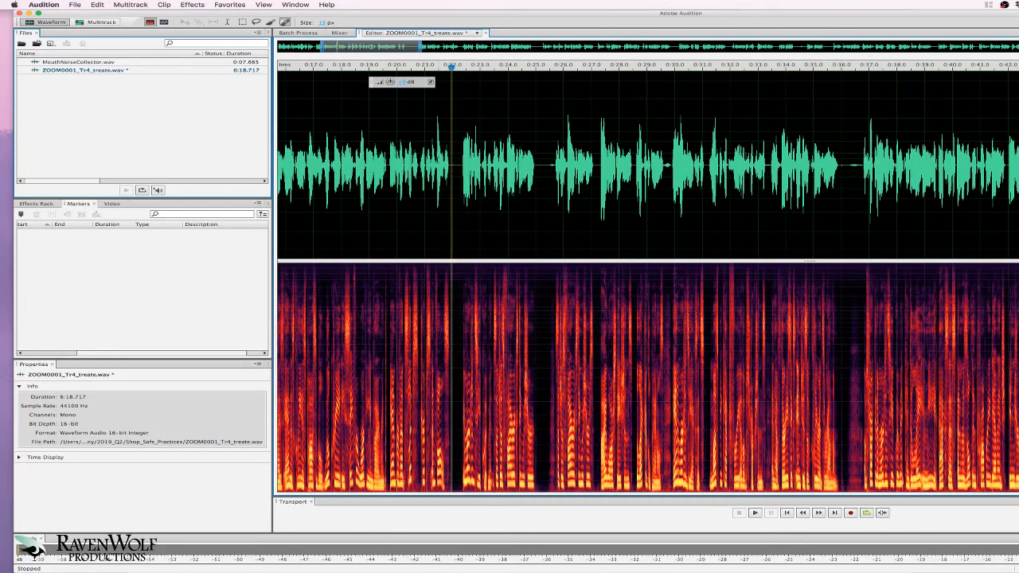
- Move to about 0:21.5 and select the short noise near 0:22
left_click(437, 128)
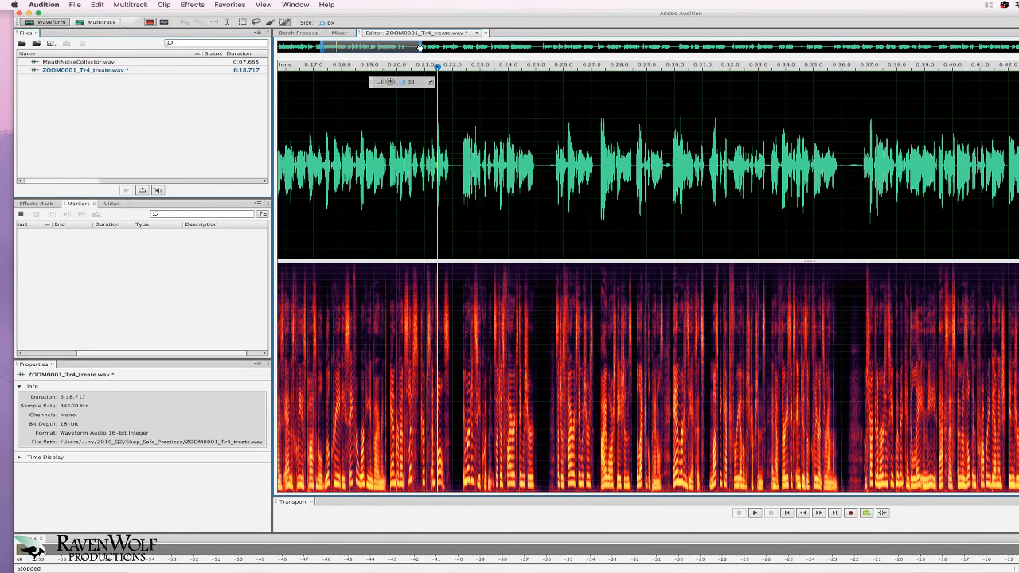
mouse_move(330, 47)
left_mouse_down()
mouse_move(401, 48)
mouse_move(330, 48)
left_mouse_up()
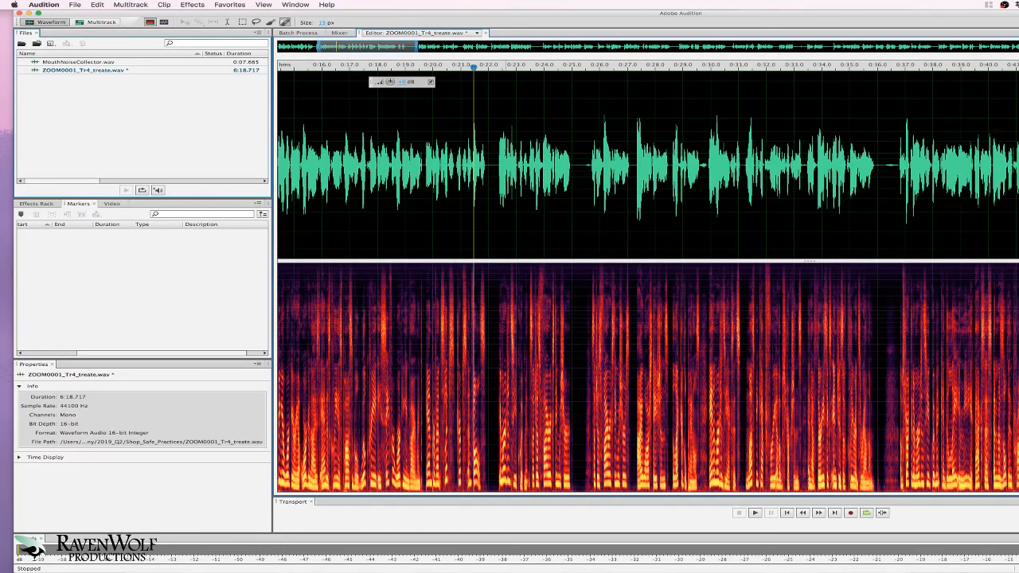
left_click_drag(488, 158, 497, 158)
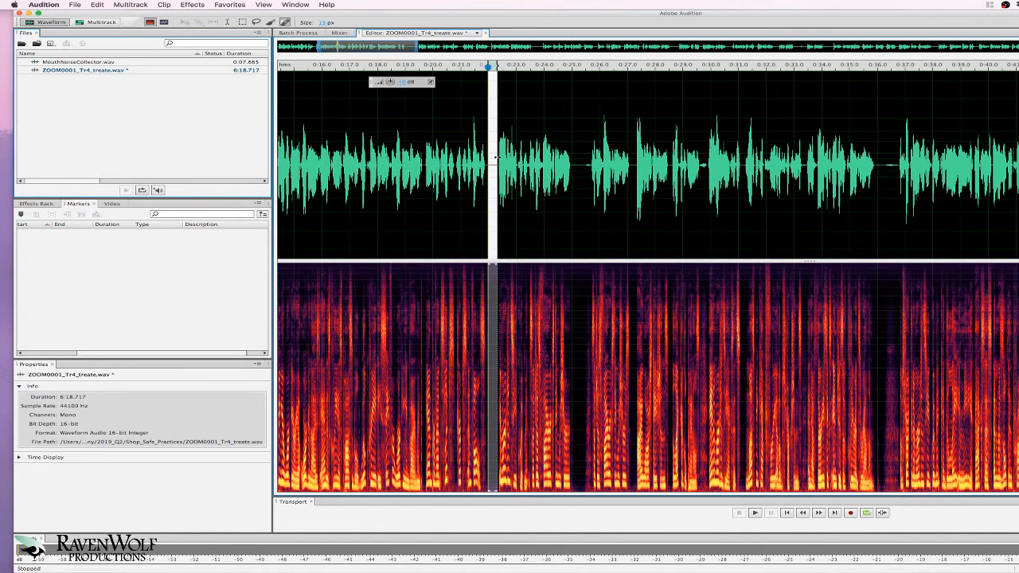
- Shift the visible range back so the opening seconds through 0:08 are in view
left_click_drag(362, 47, 248, 50)
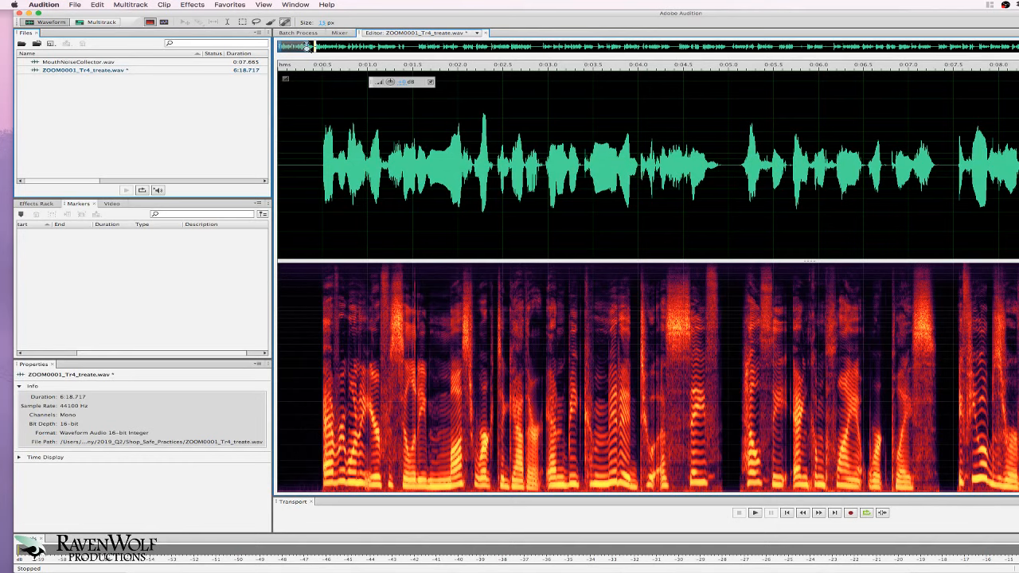
- Select and copy the room tone from the file start to 0:00.47
left_click_drag(319, 150, 203, 160)
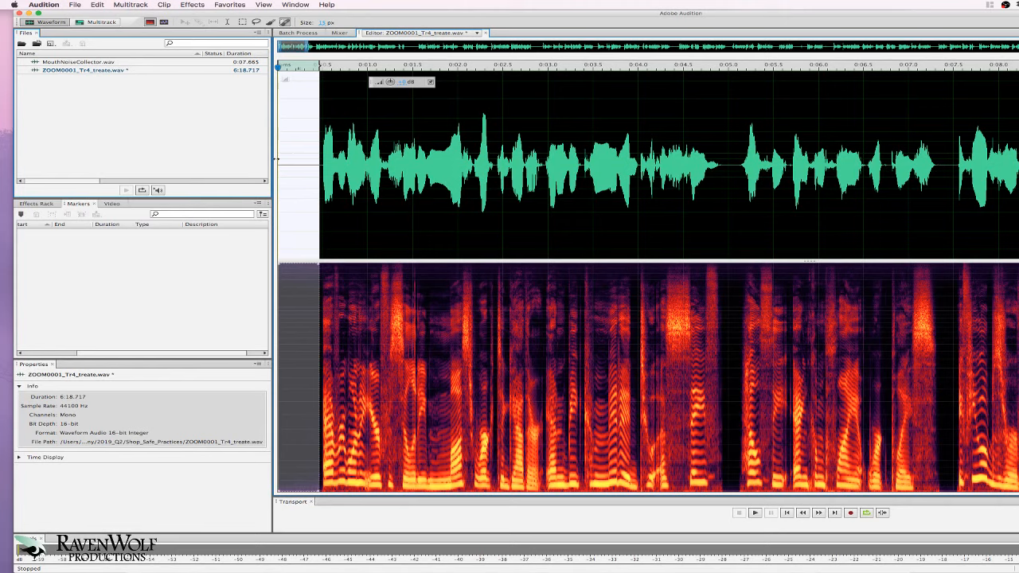
key("super+c")
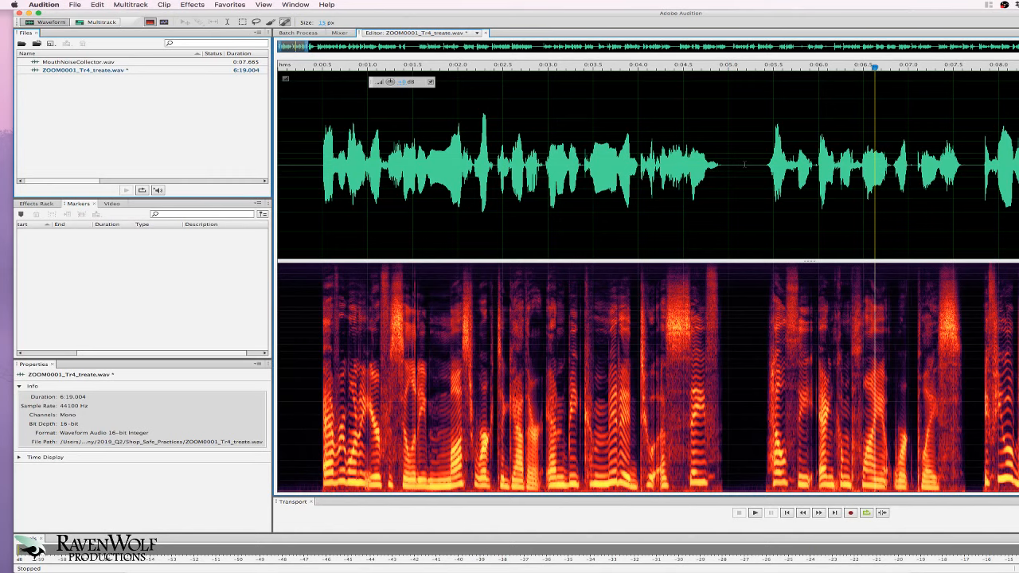
- Delete about 0.27 s of excess silence from the pause near 0:05, leaving 6:18.739
left_click_drag(729, 164, 753, 165)
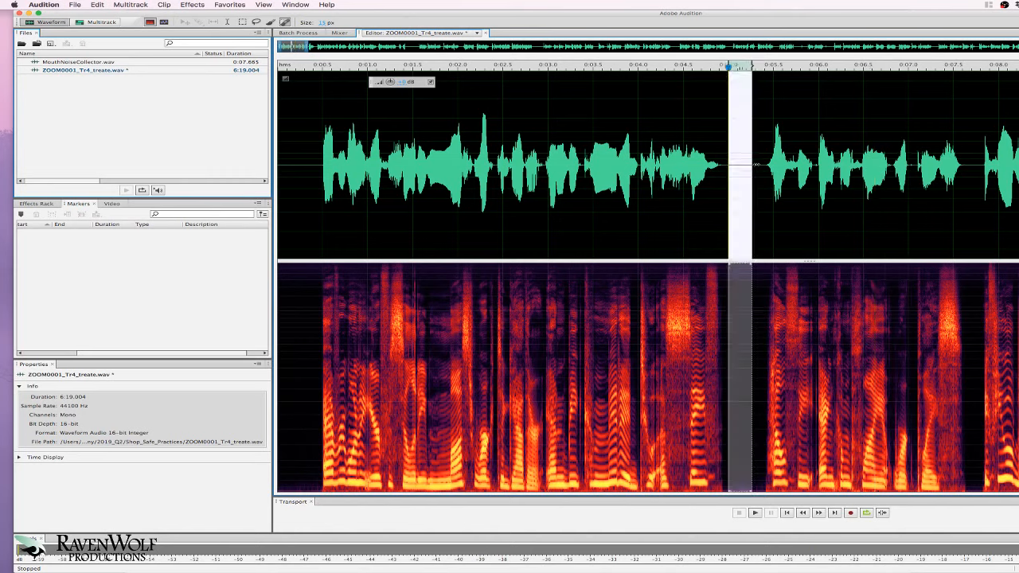
key("Delete")
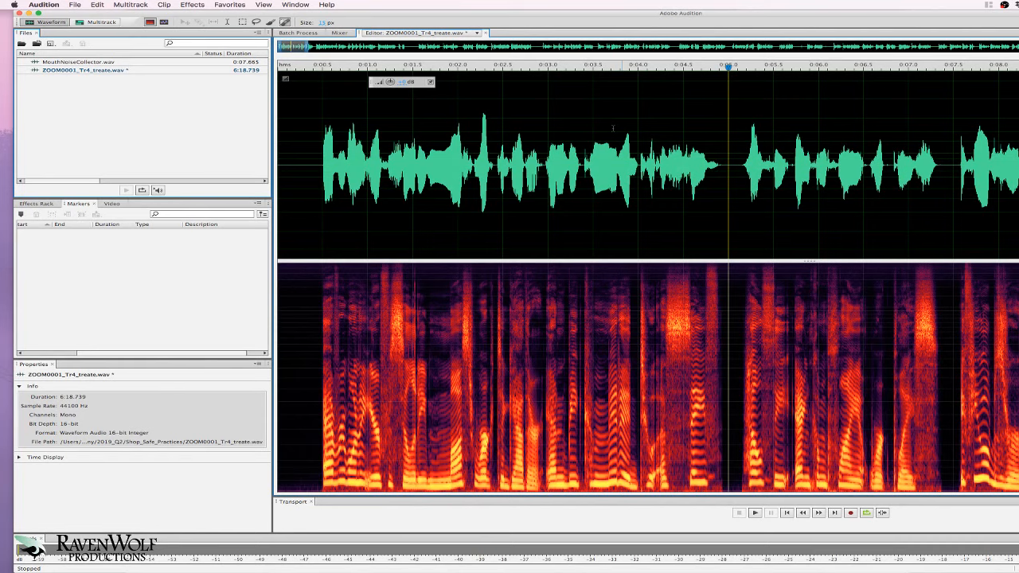
- Zoom in on the opening and select the room tone from the file start up to the speech
left_click(939, 137)
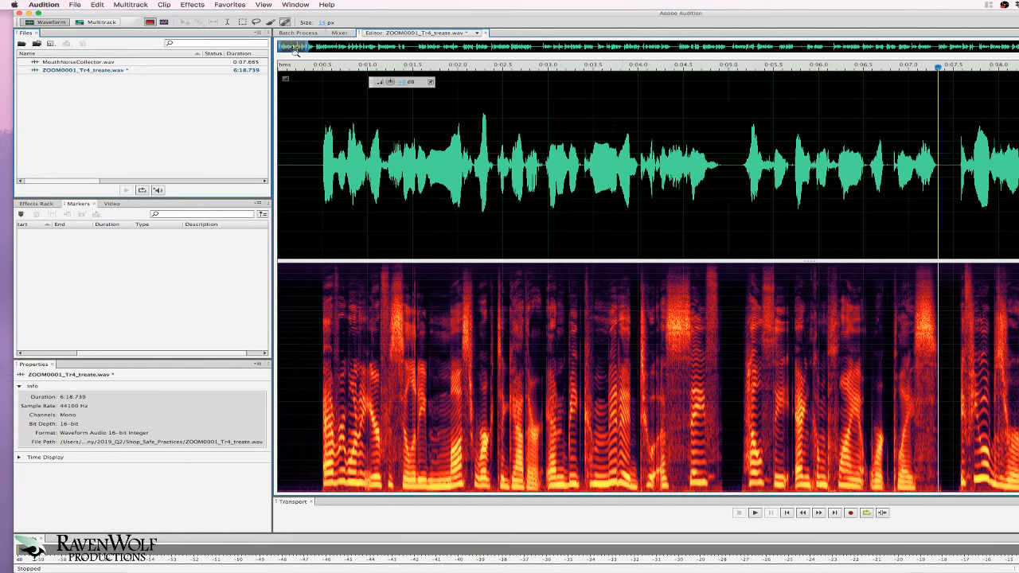
scroll(296, 49, "up", 2)
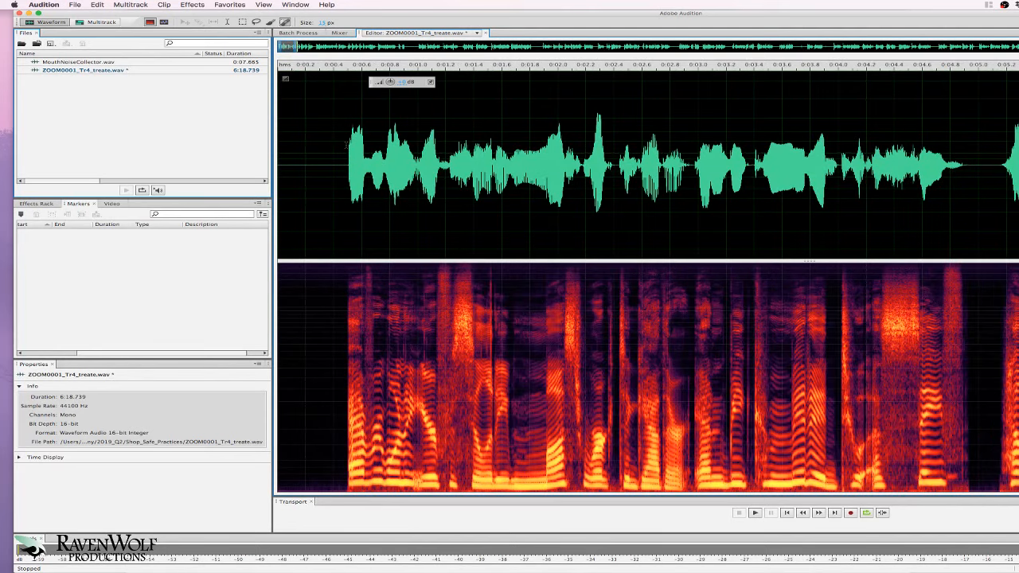
left_click_drag(349, 159, 204, 144)
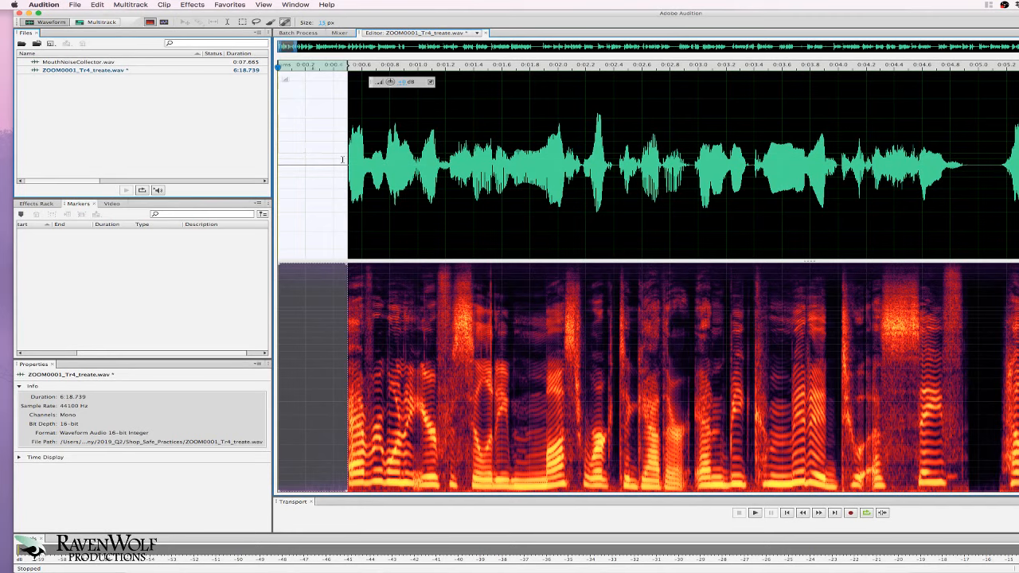
left_click(334, 161)
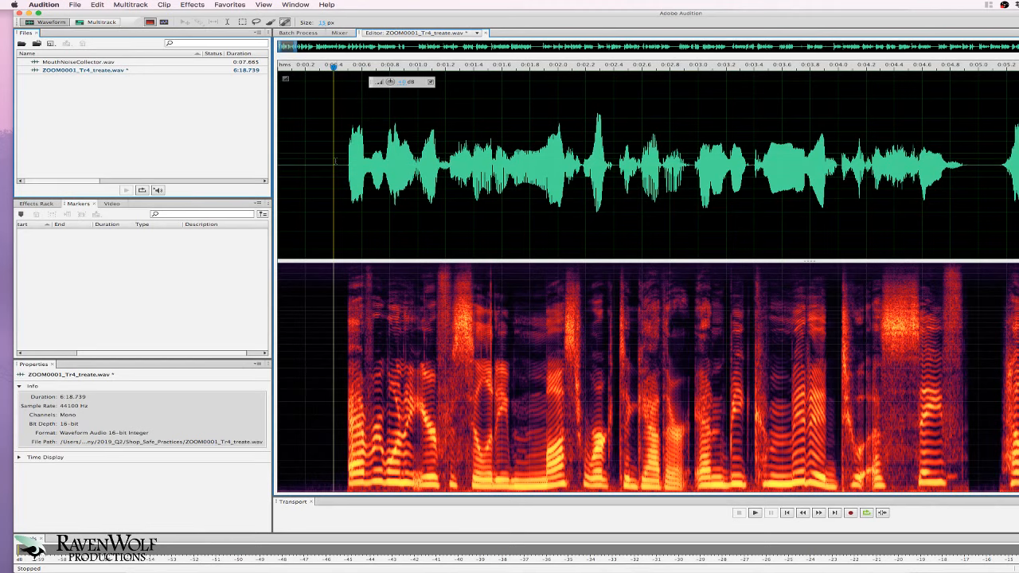
left_click_drag(345, 162, 230, 166)
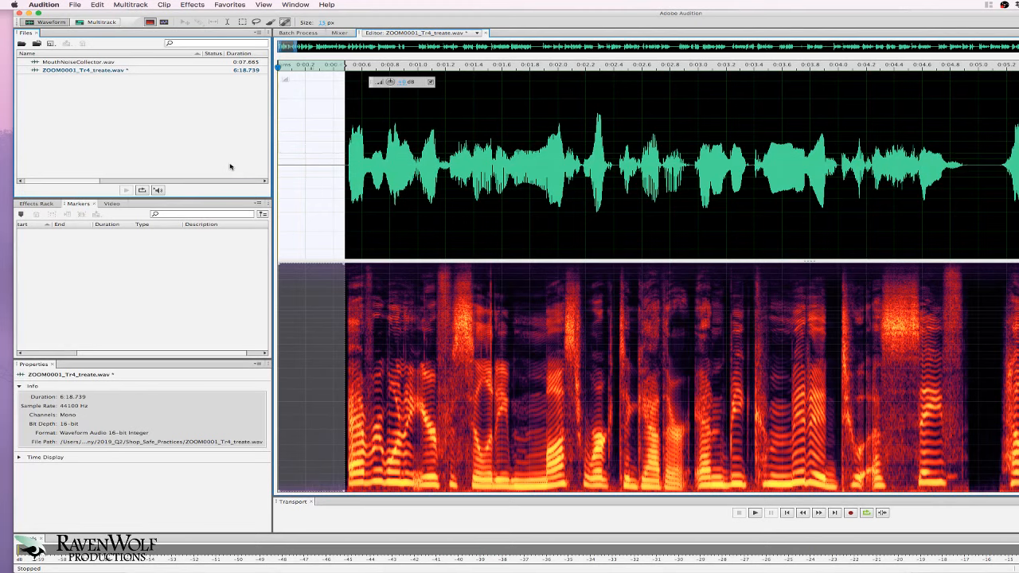
- Switch the current clipboard to Clipboard 2 via Edit > Set Current Clipboard
left_click(97, 5)
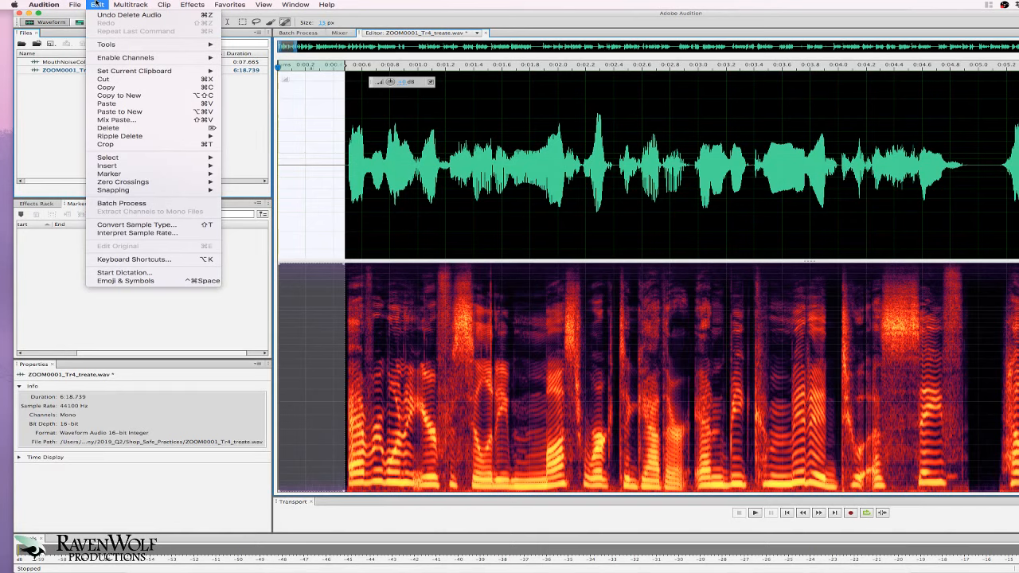
mouse_move(199, 71)
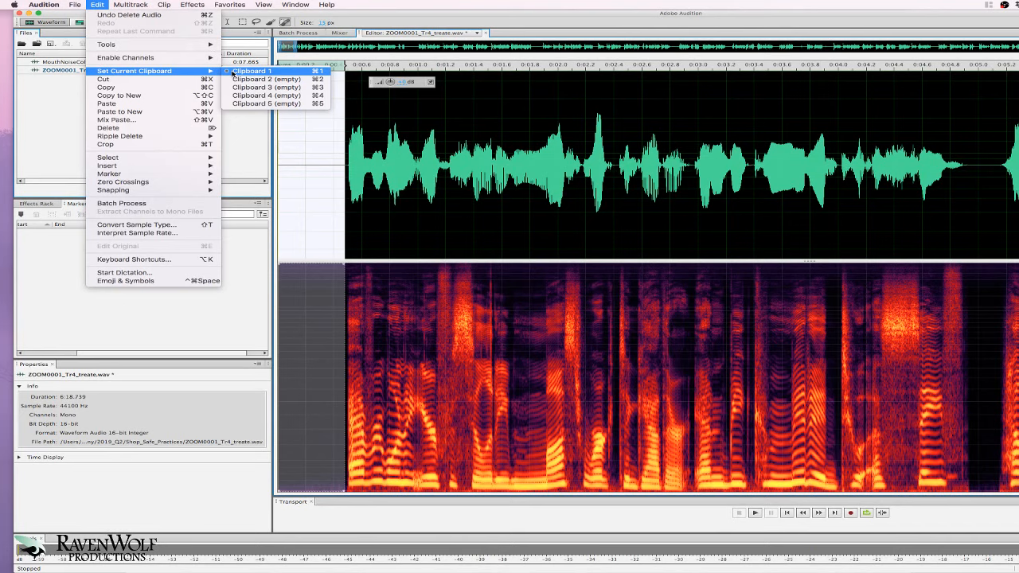
left_click(252, 70)
left_click(96, 5)
mouse_move(143, 74)
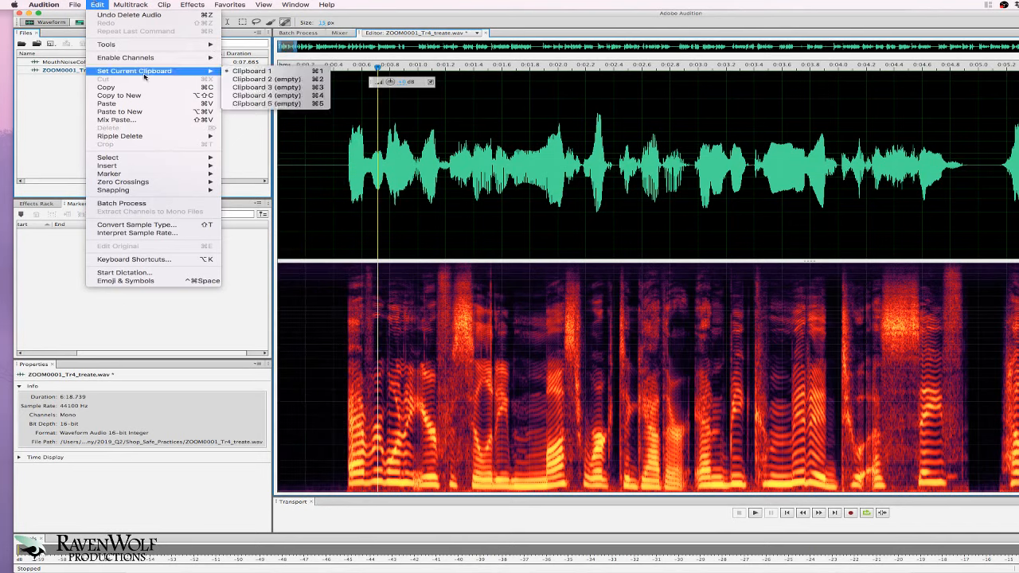
left_click(240, 79)
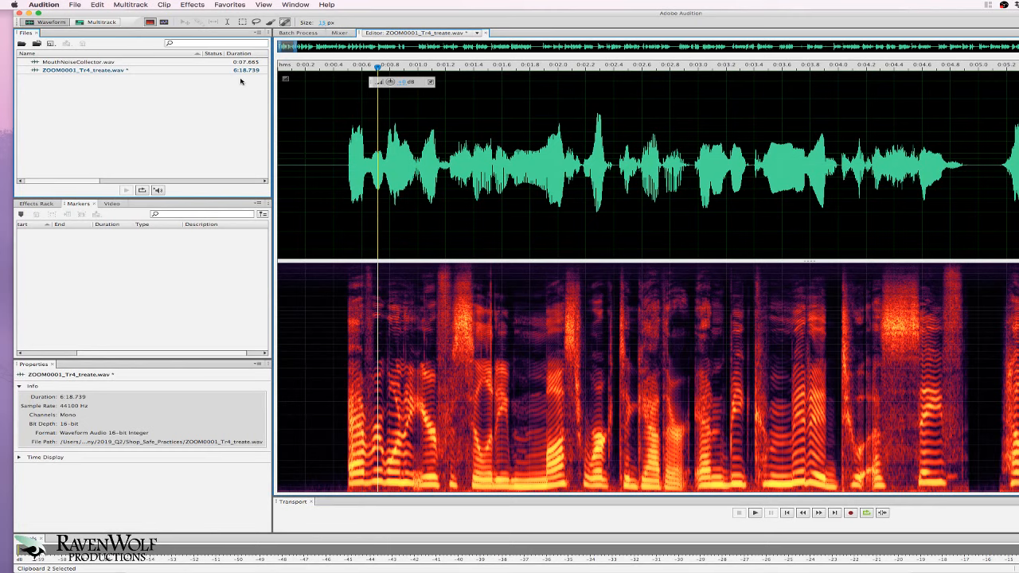
- Select the first 0.27 s of room tone, then the short pause just after 0:05.0
left_click_drag(316, 143, 277, 144)
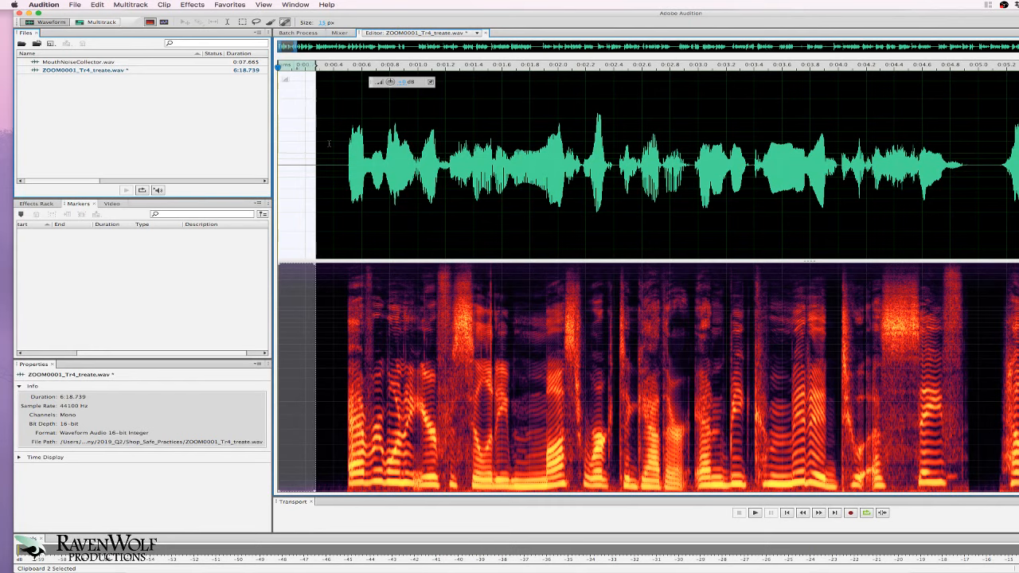
left_click_drag(969, 163, 995, 162)
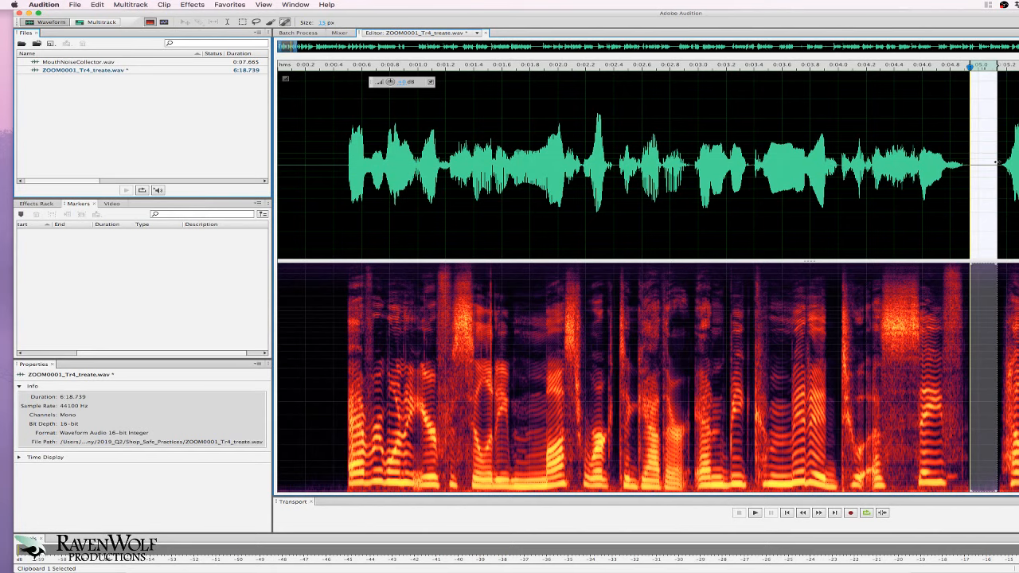
- Paste room tone into the selected pause and cut the stretch after the sentence, leaving 6:18.674
key("super+v")
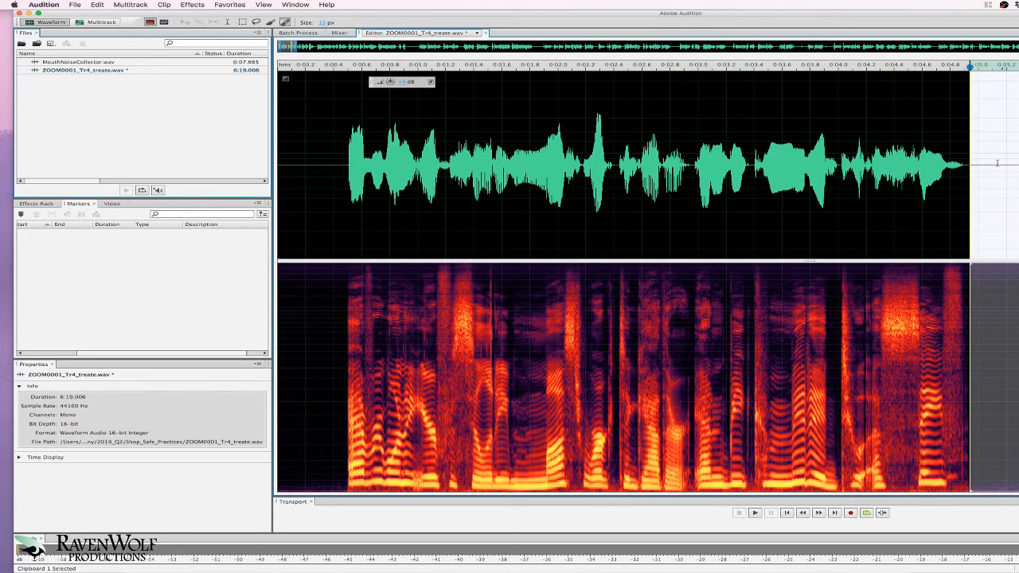
key("ctrl+x")
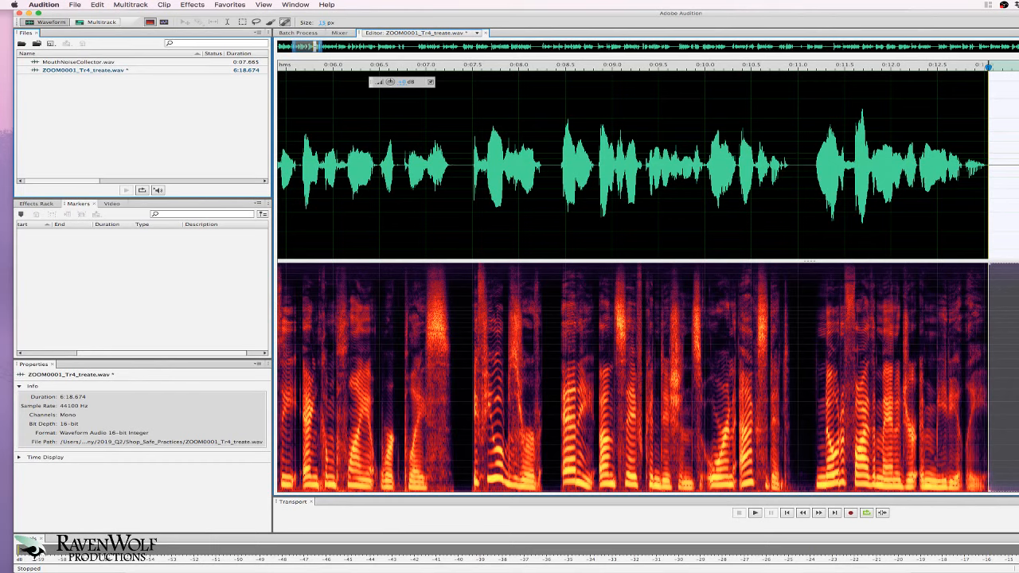
- Replace the selected silence with Clipboard 2 room tone and play back the edited passage
key("super+2")
key("super+v")
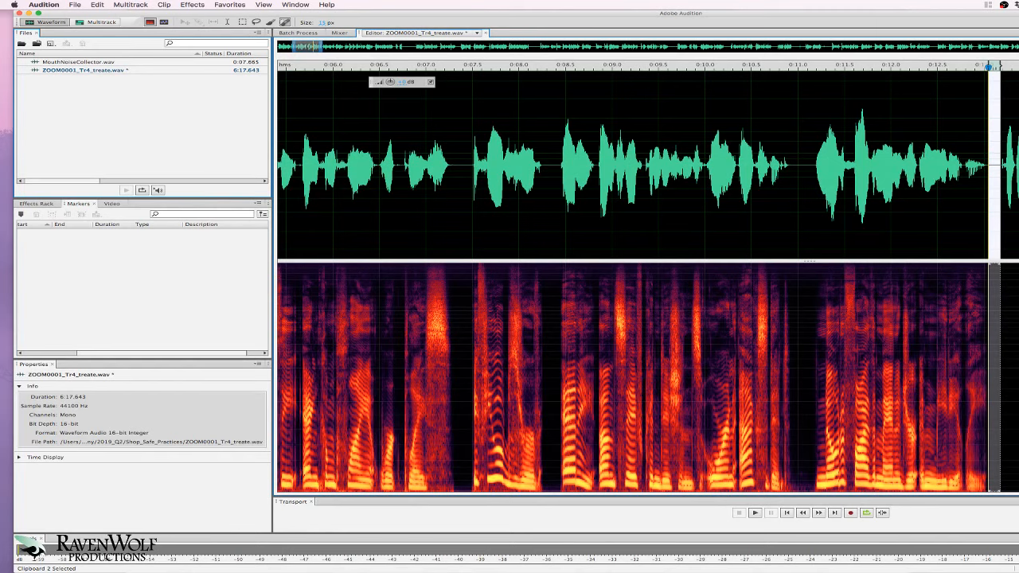
key("space")
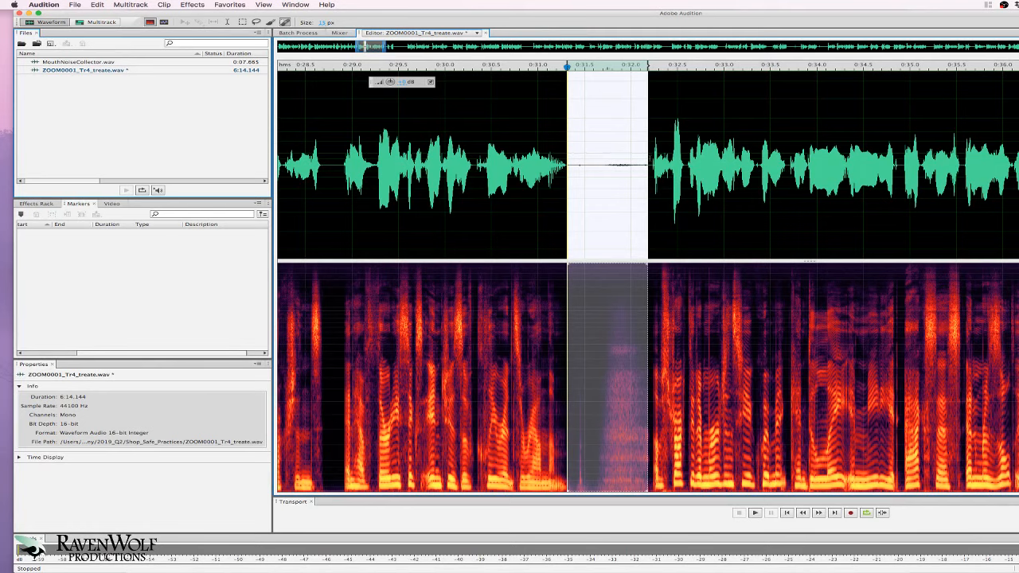
- Delete the selected pause, review playback, and copy the short stretch near 0:49 to a clipboard
key("Delete")
key("space")
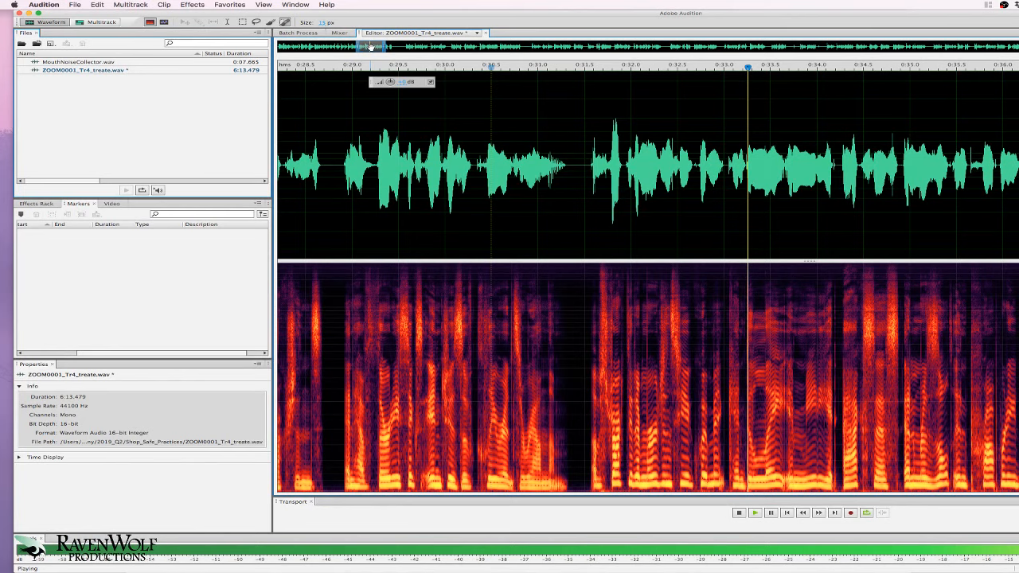
key("space")
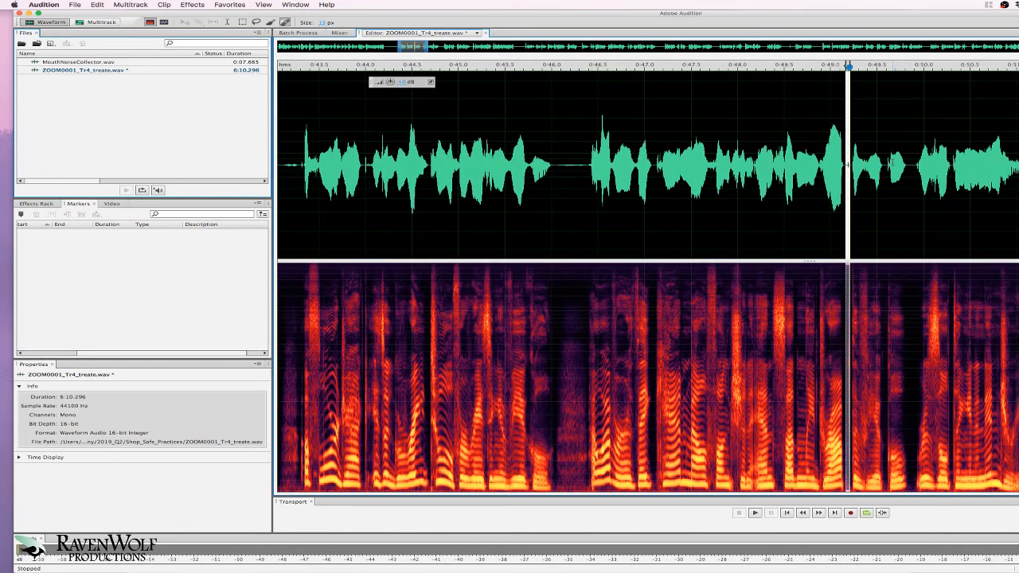
key("super+c")
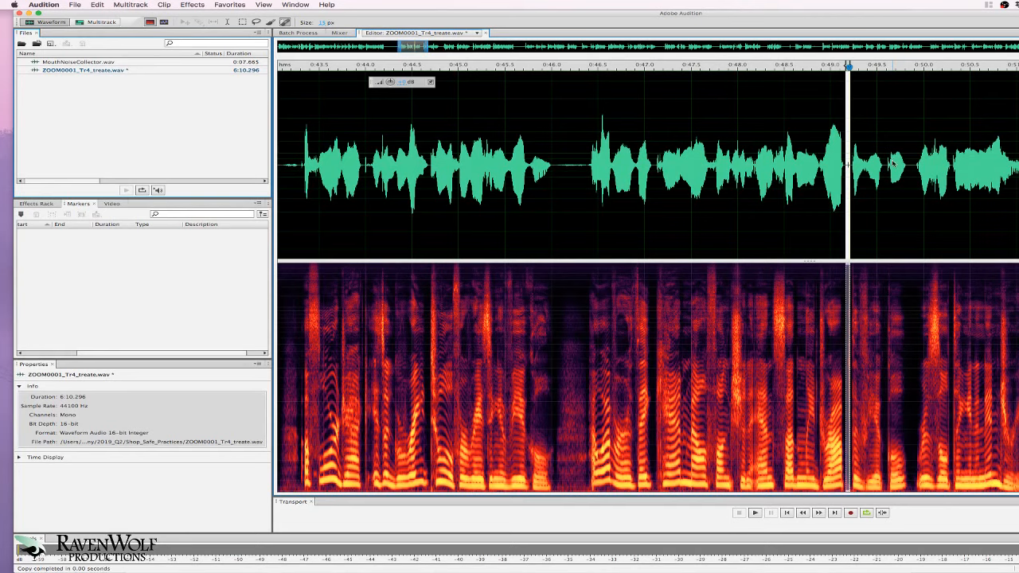